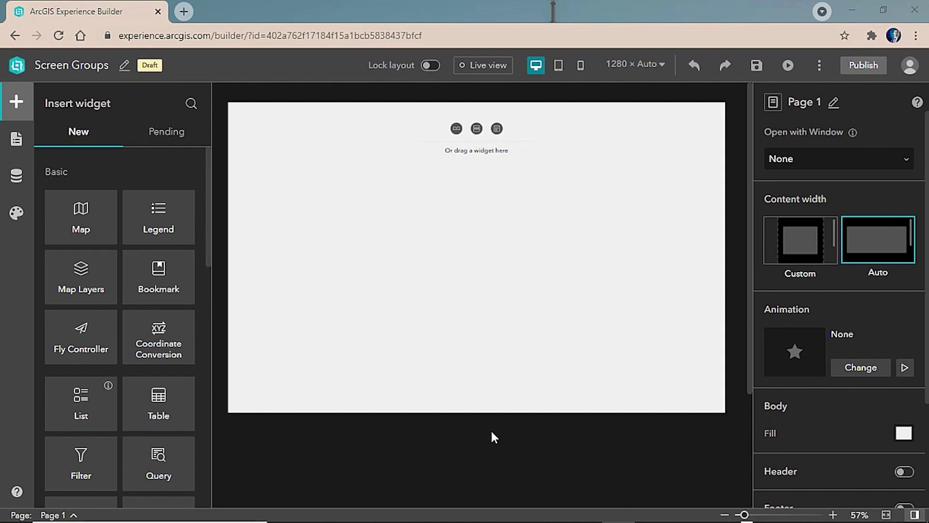
Step: Start inserting a screen group on the blank Page 1 from the canvas placeholder
click(476, 128)
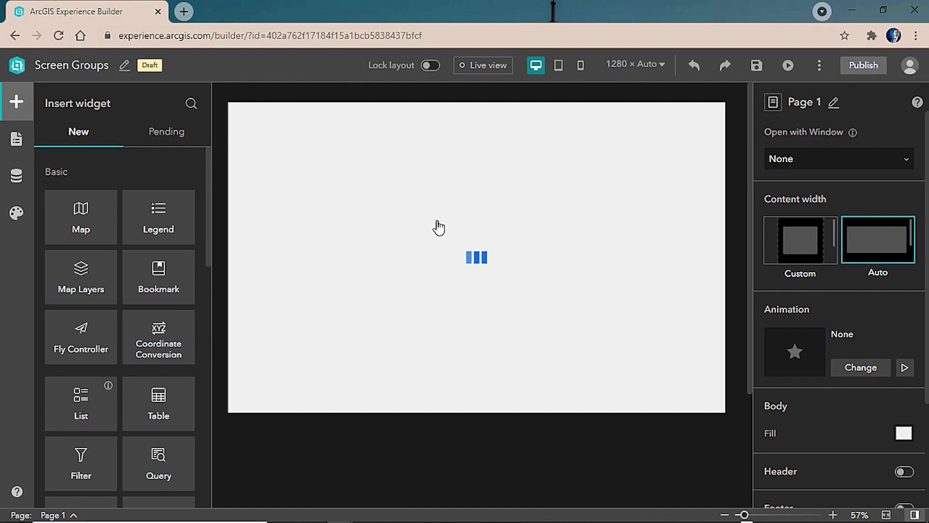
Step: Apply the Flyer screen group template, then open Select map for Map 1's data
click(439, 227)
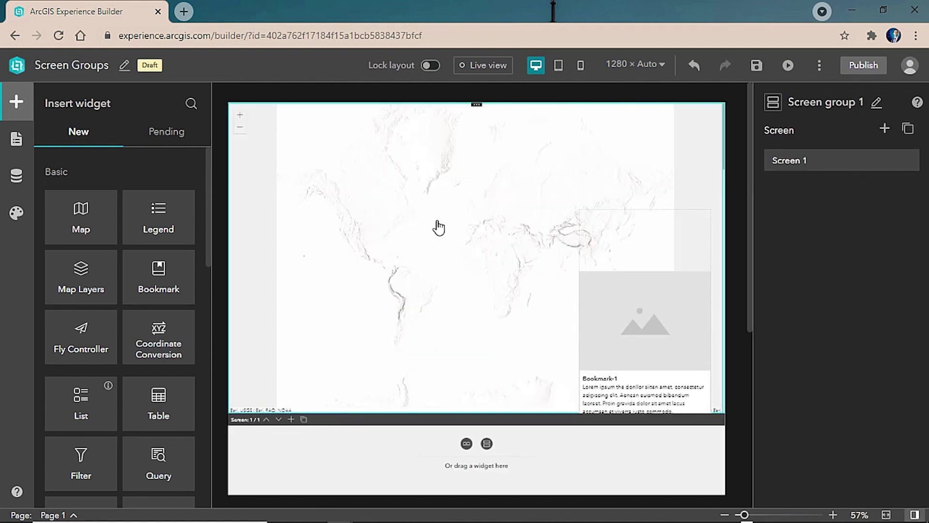
click(436, 218)
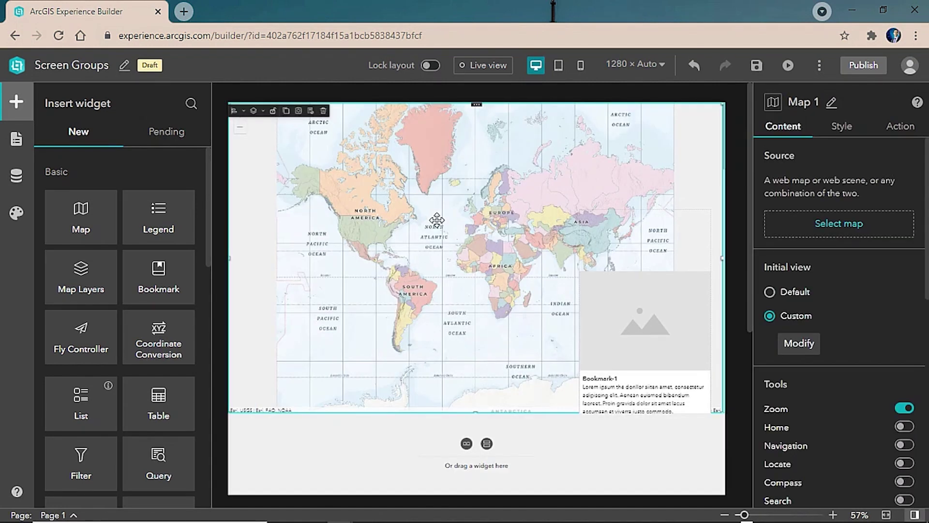
click(797, 229)
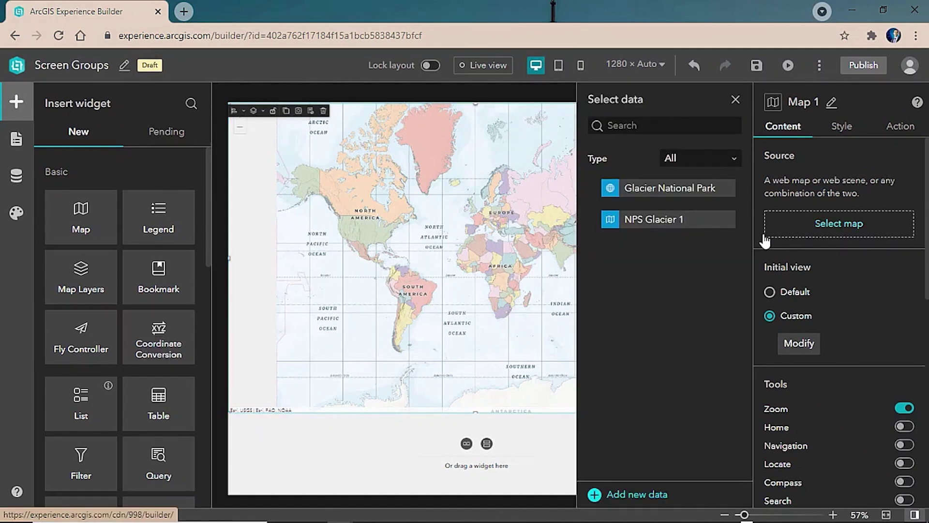
Step: Add Glacier National Park and NPS Glacier 1 as the map's data, then select the bookmark card
click(647, 206)
click(639, 228)
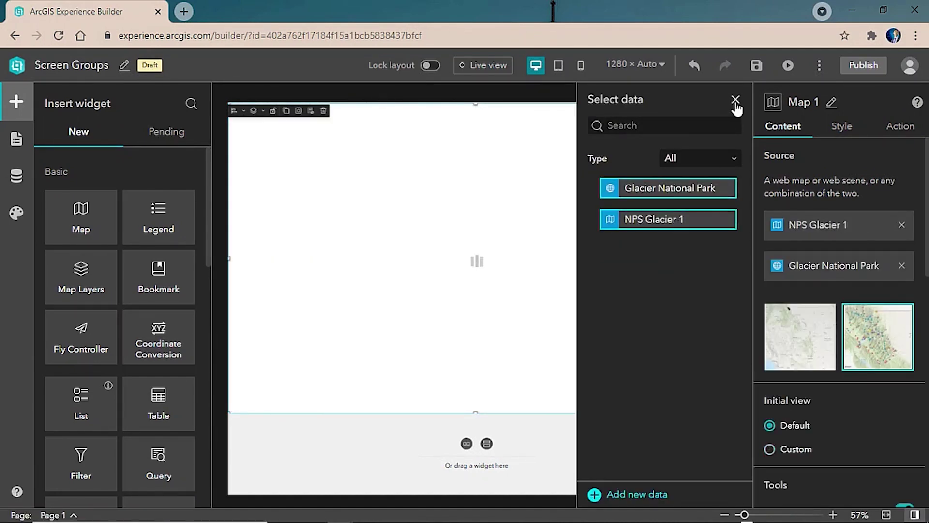
click(735, 102)
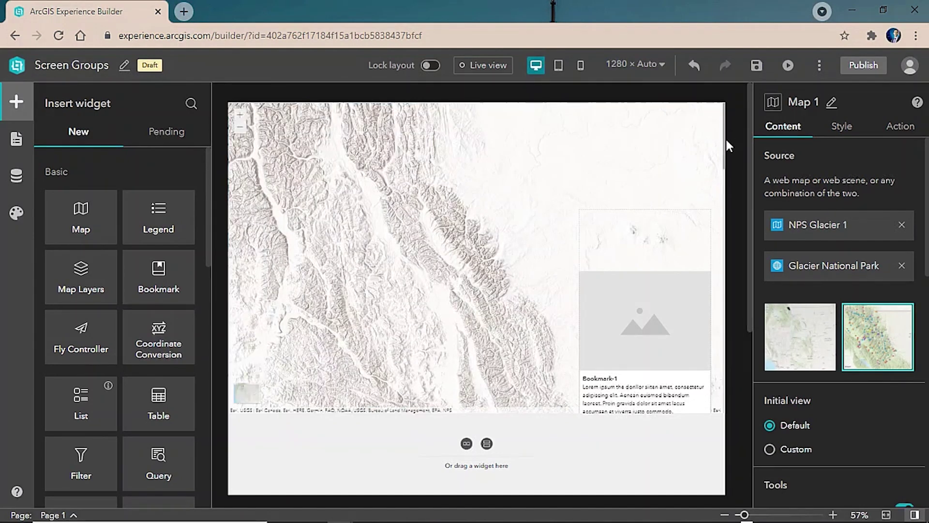
click(729, 139)
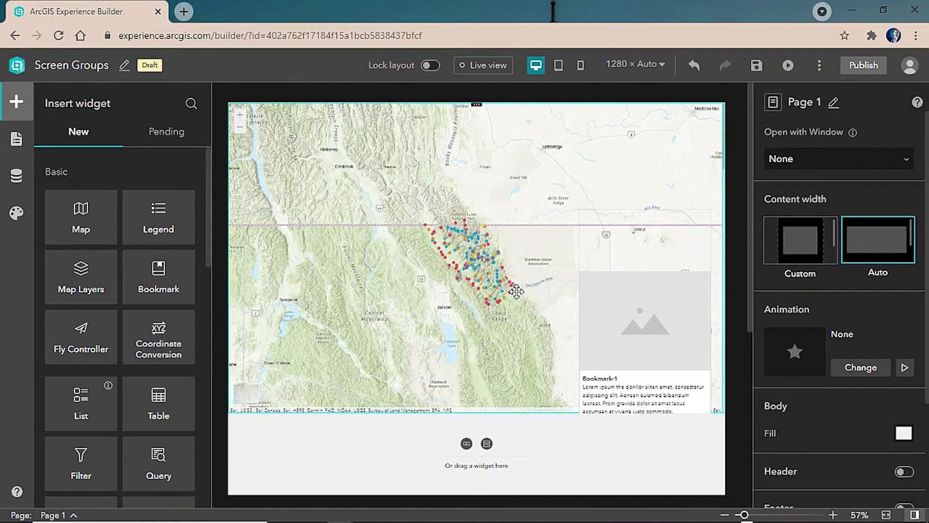
click(604, 272)
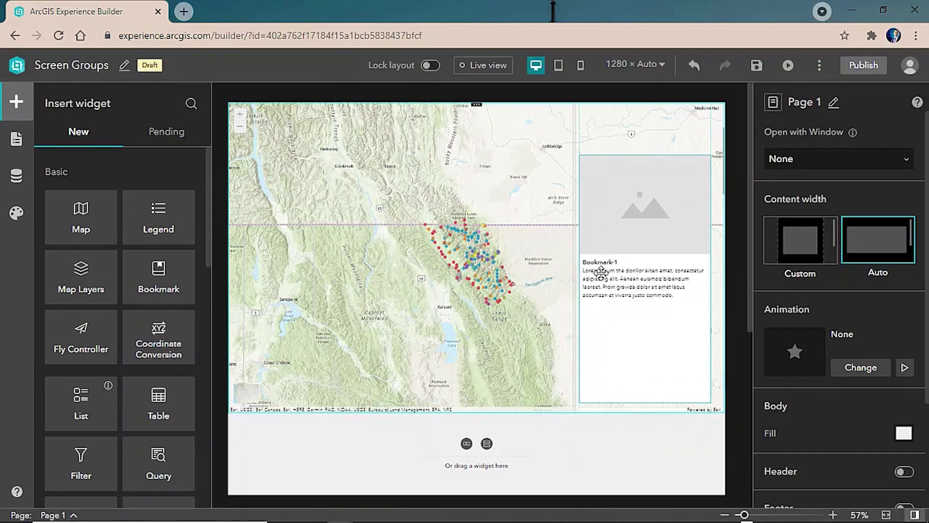
Step: Zoom Bookmark-1's map to Apgar and West Glacier and save that view
click(604, 272)
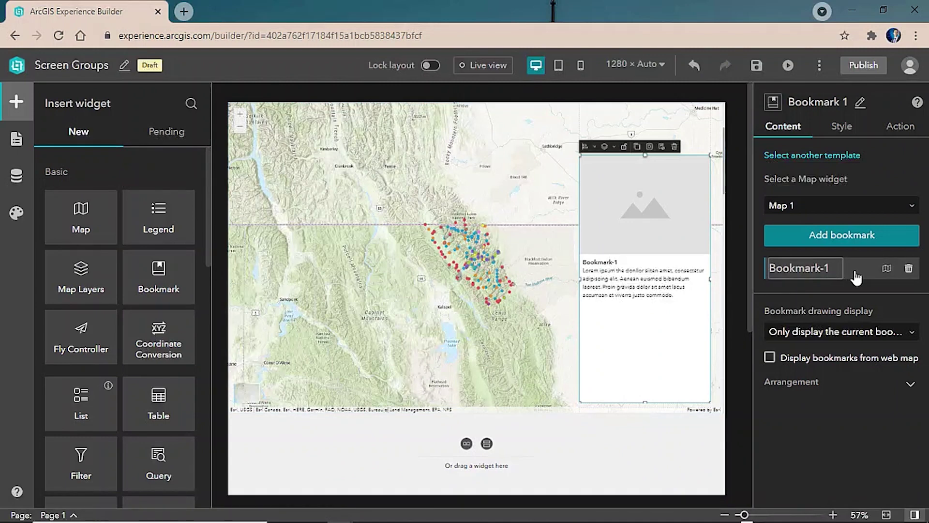
click(887, 268)
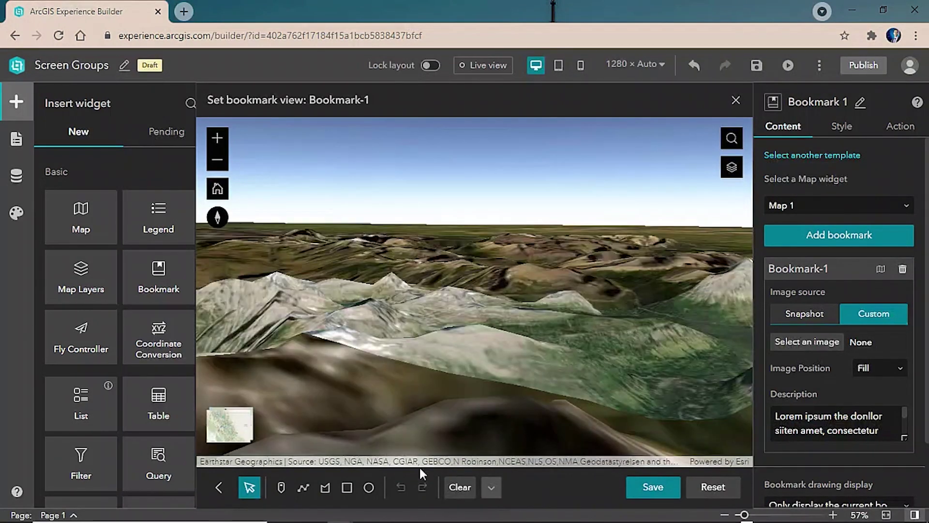
click(228, 426)
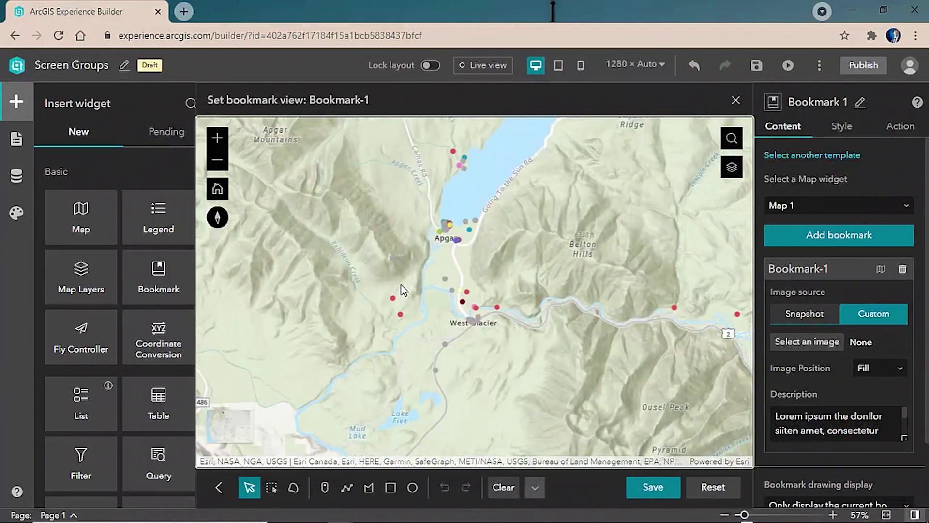
scroll(401, 290, up, 1)
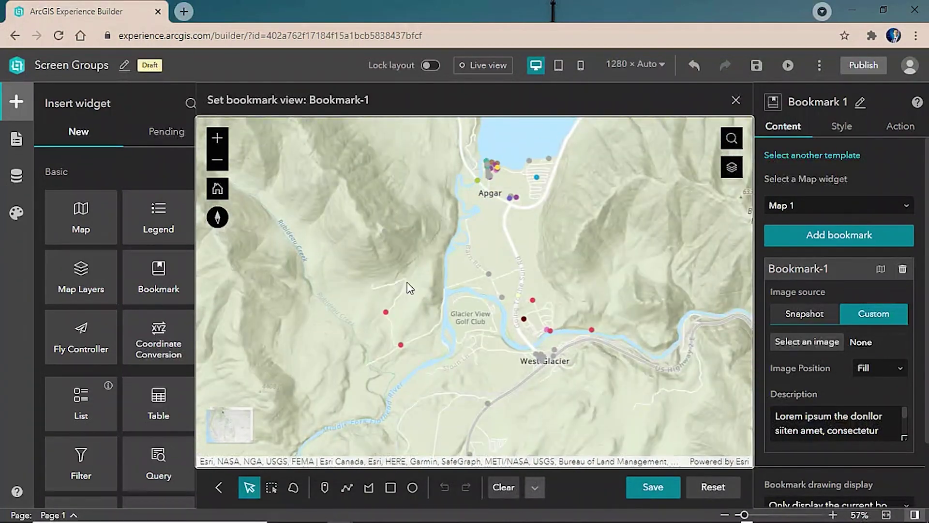
click(653, 486)
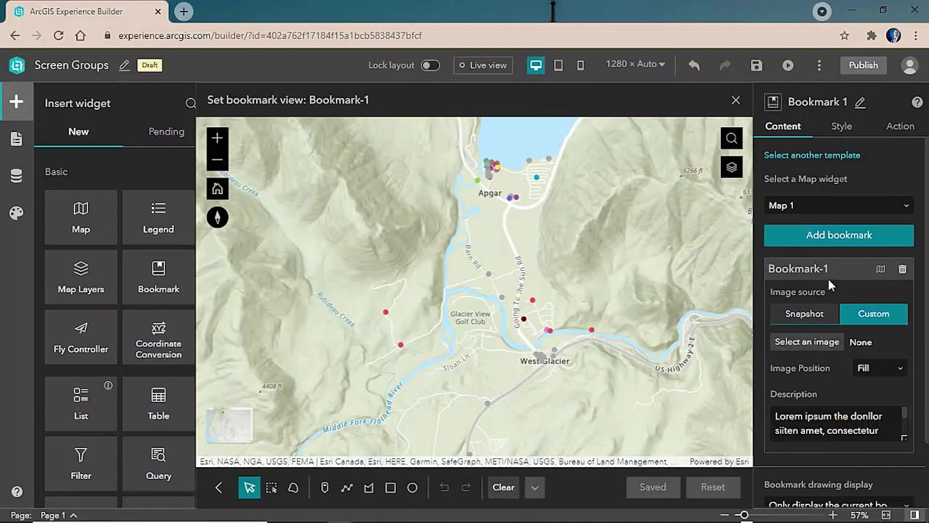
click(804, 267)
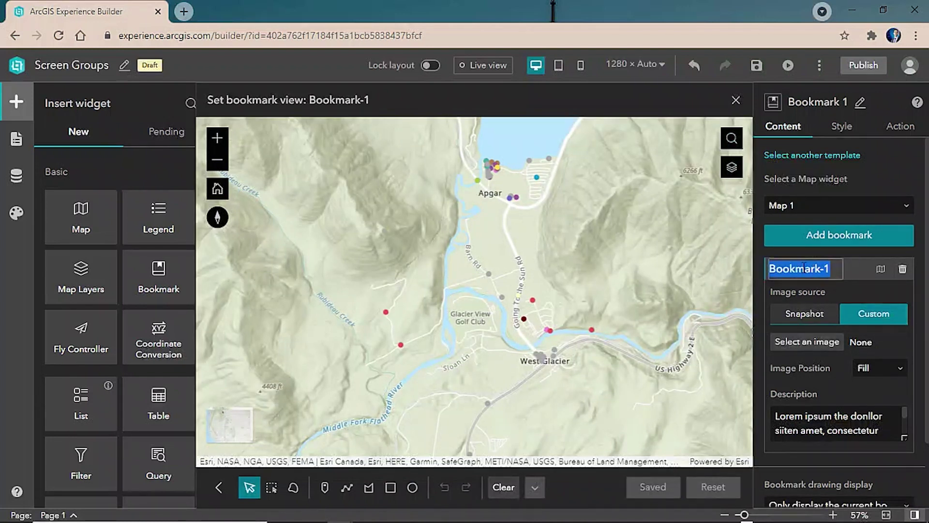
click(736, 100)
Step: Rename the first bookmark to 'Apgar' with the description 'Apgar park ent'
double_click(796, 268)
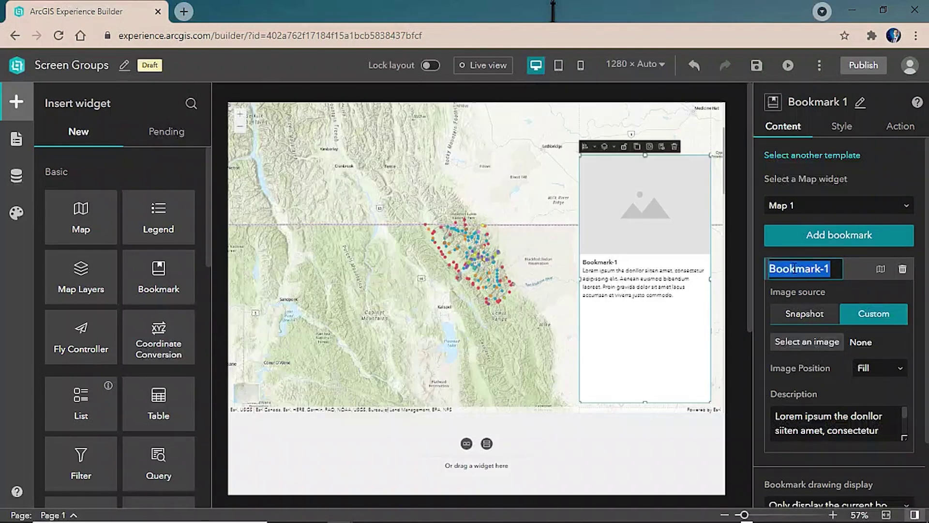
text(Apgar)
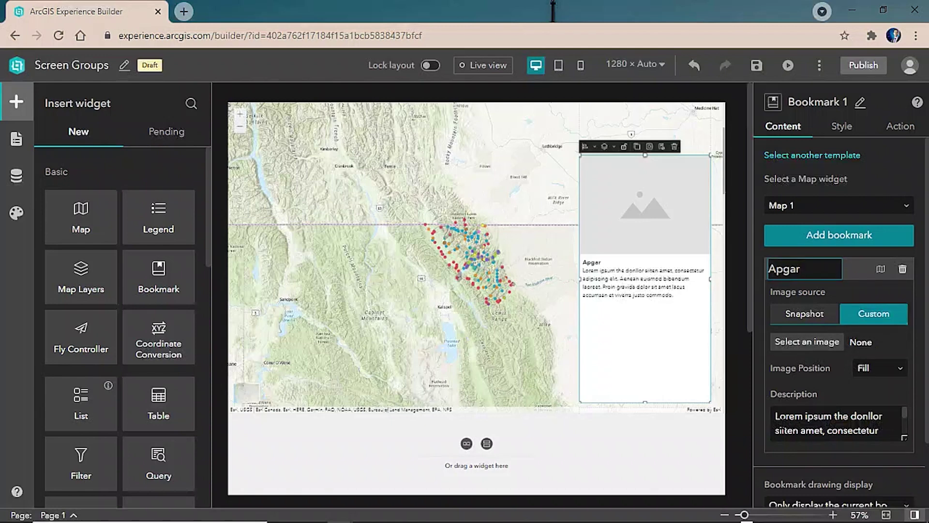
click(784, 424)
triple_click(784, 423)
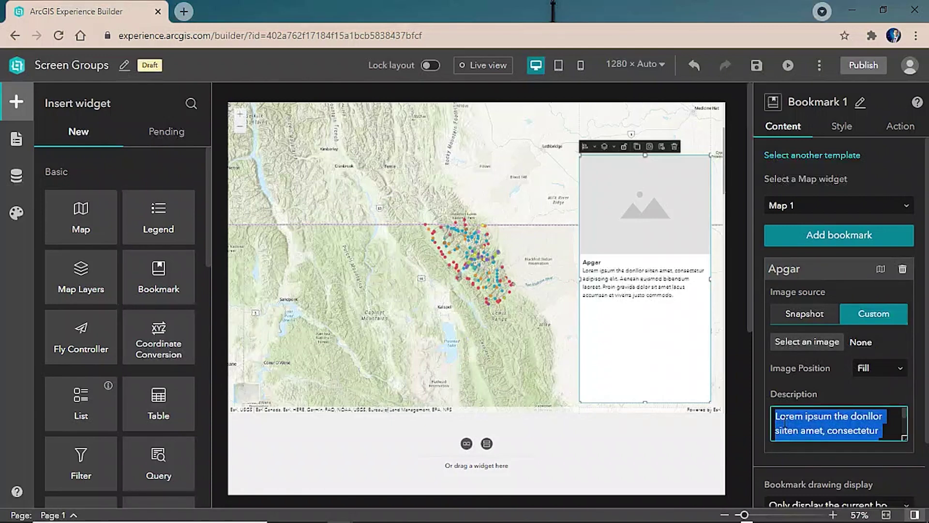
text(Apgar park entrance area)
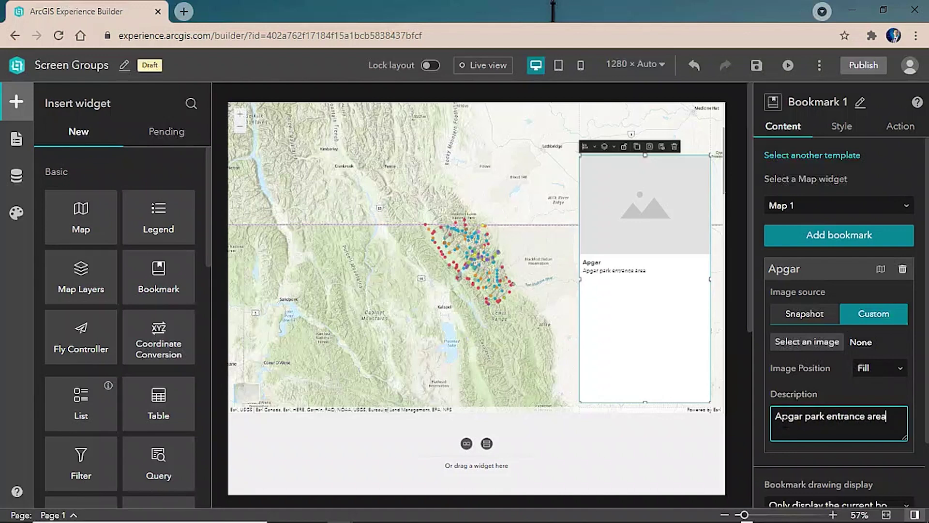
Step: Set glacier.jpg as the Apgar bookmark's image and add a second bookmark
click(806, 342)
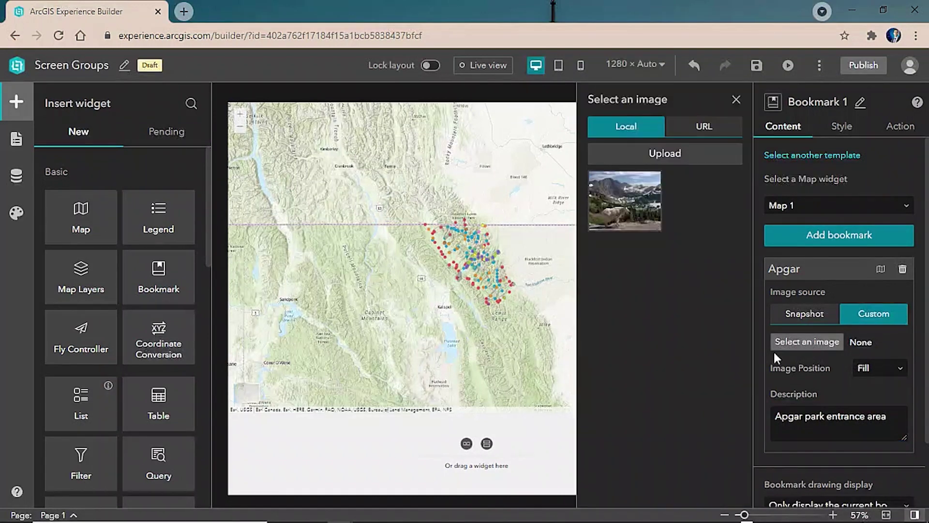
click(629, 200)
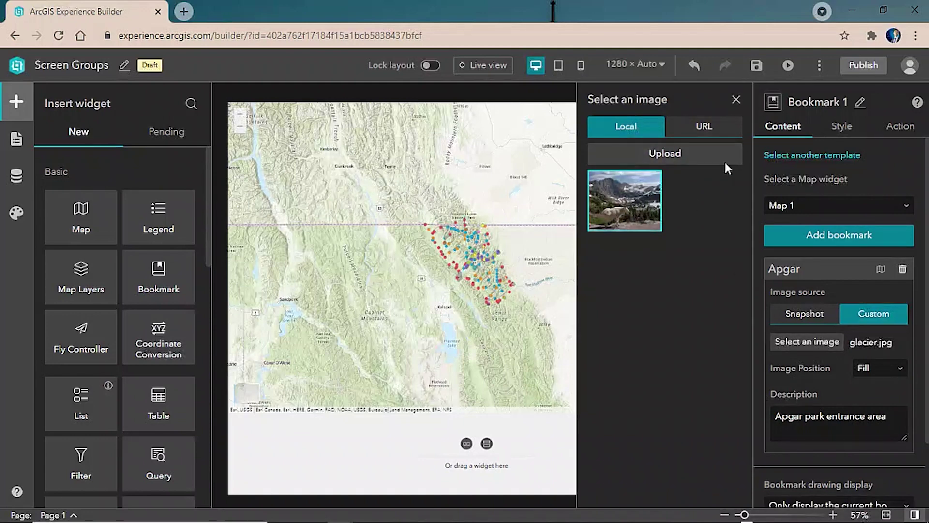
click(735, 100)
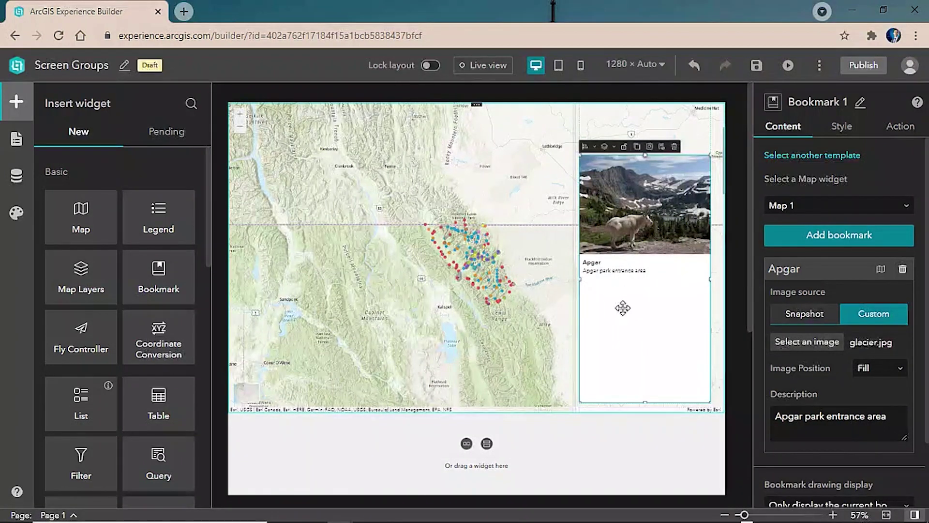
click(836, 237)
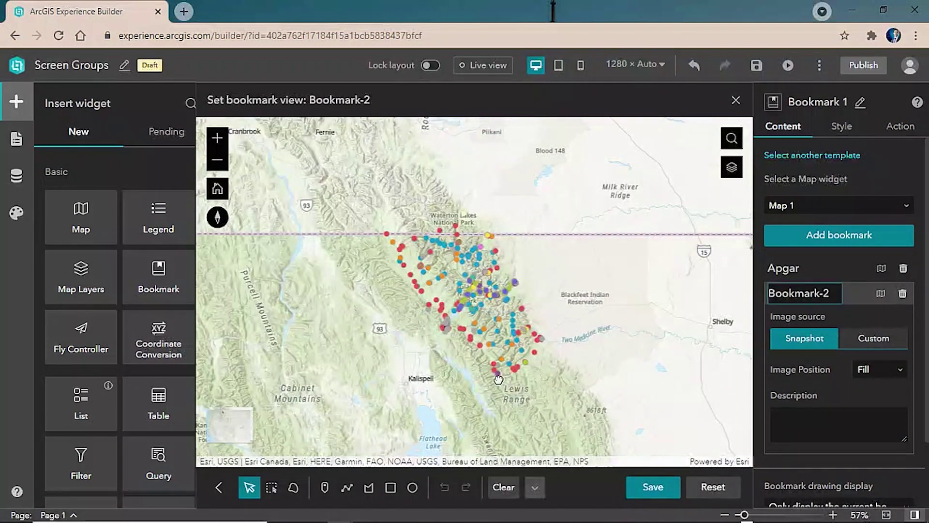
Step: Save Bookmark-2 as a tilted 3D satellite-imagery view over the lake at Apgar, renaming it 'Apgar 3D'
drag(491, 390, 550, 304)
scroll(483, 352, up, 5)
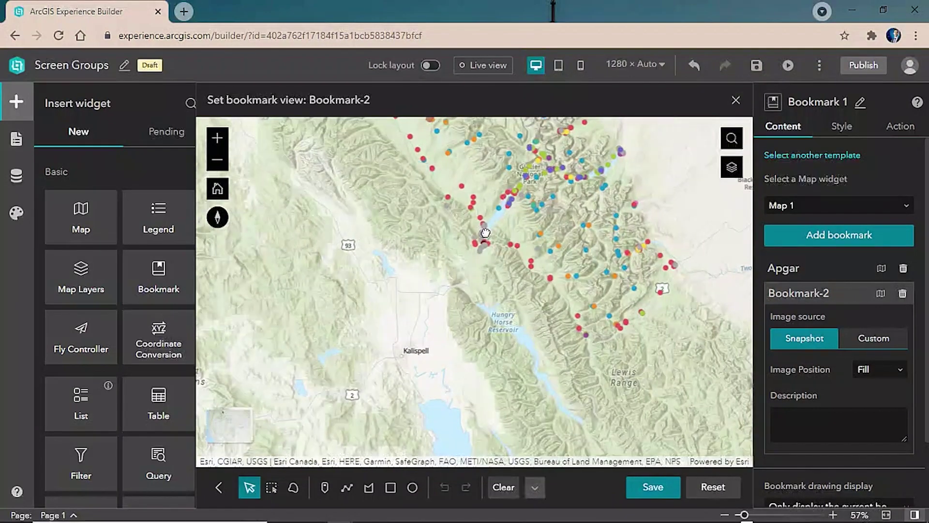
scroll(560, 269, up, 3)
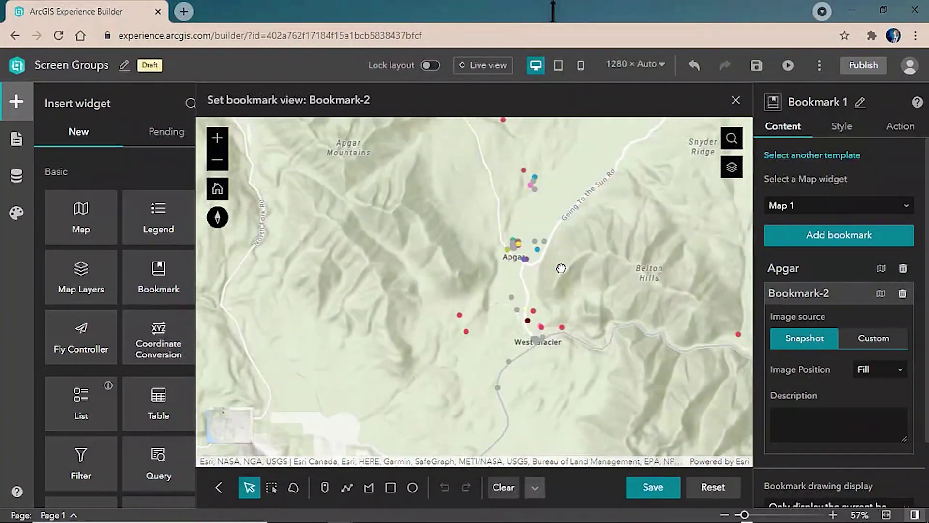
click(251, 428)
scroll(442, 243, up, 4)
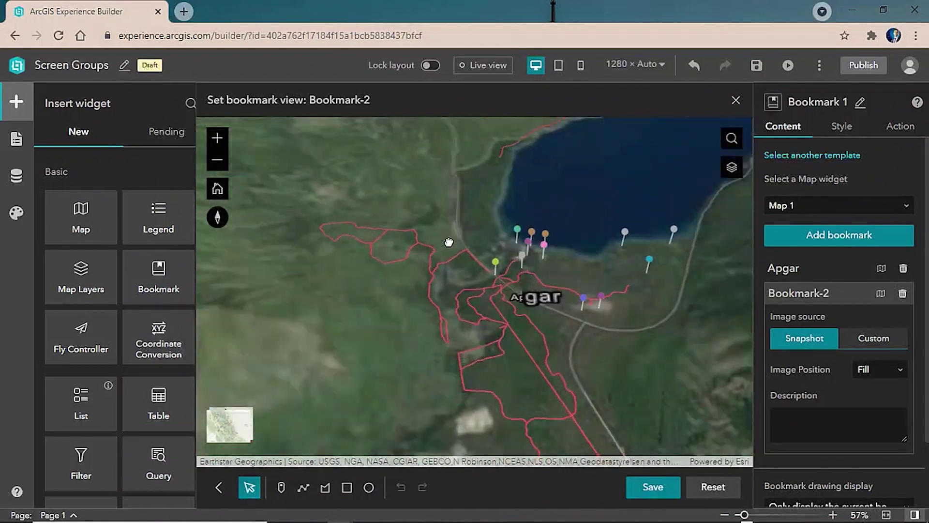
drag(486, 348, 539, 348)
scroll(538, 347, up, 3)
drag(457, 378, 535, 379)
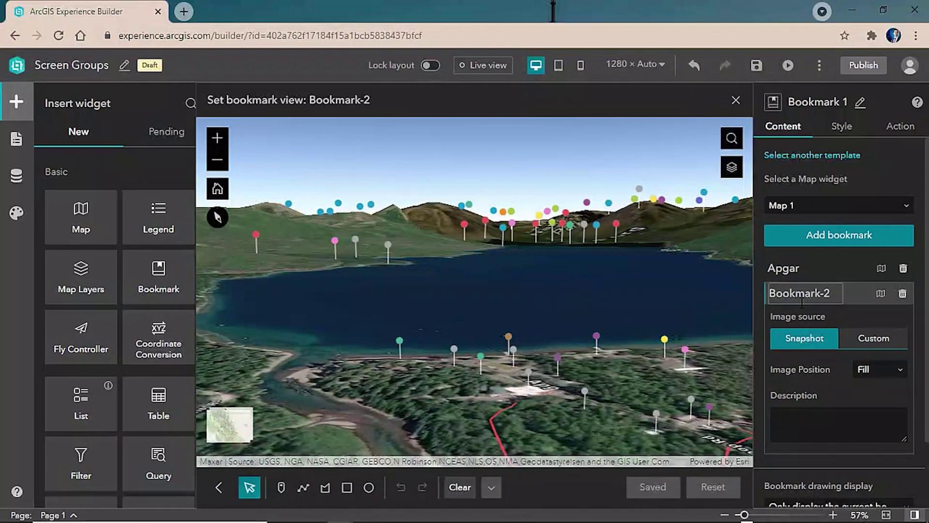
click(735, 99)
double_click(795, 293)
text(Apgar 3D)
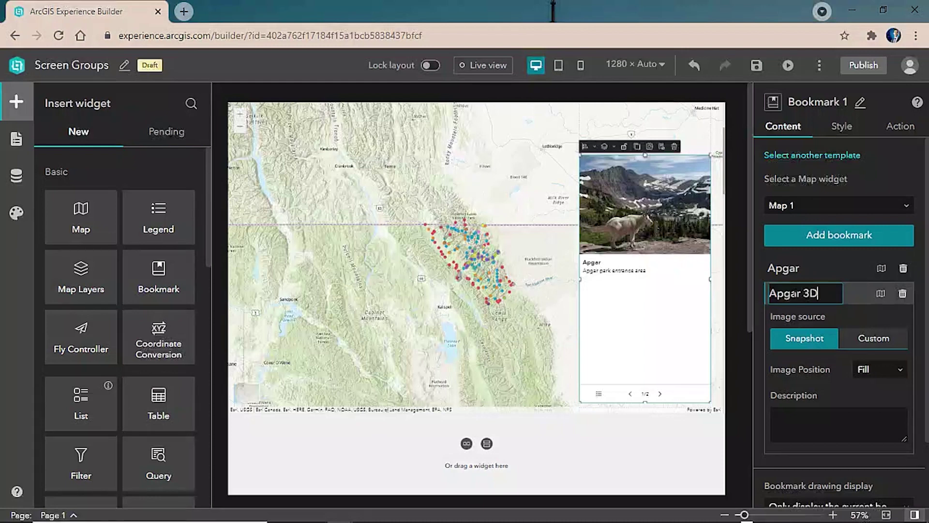
Step: Confirm the 'Apgar 3D' name, then save a rotated, tilted 3D lakeshore view for Bookmark 2's bookmark
click(815, 387)
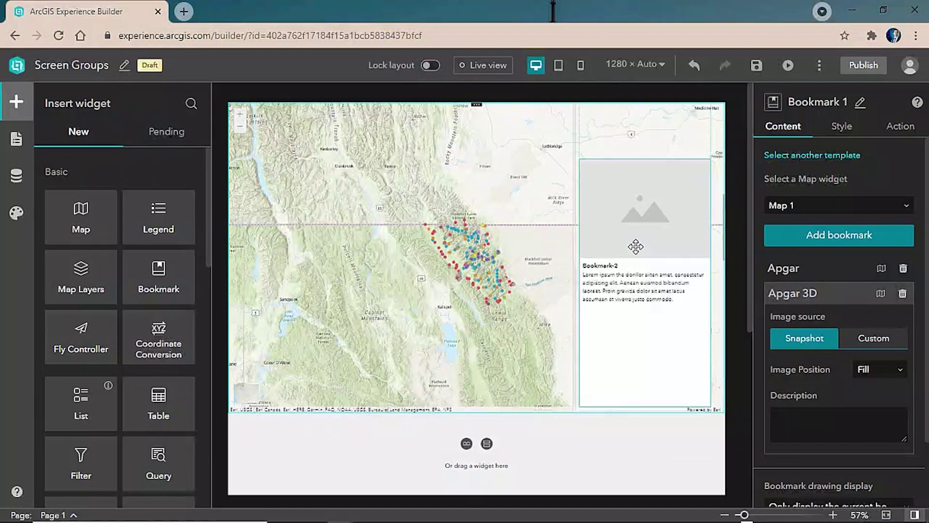
click(632, 247)
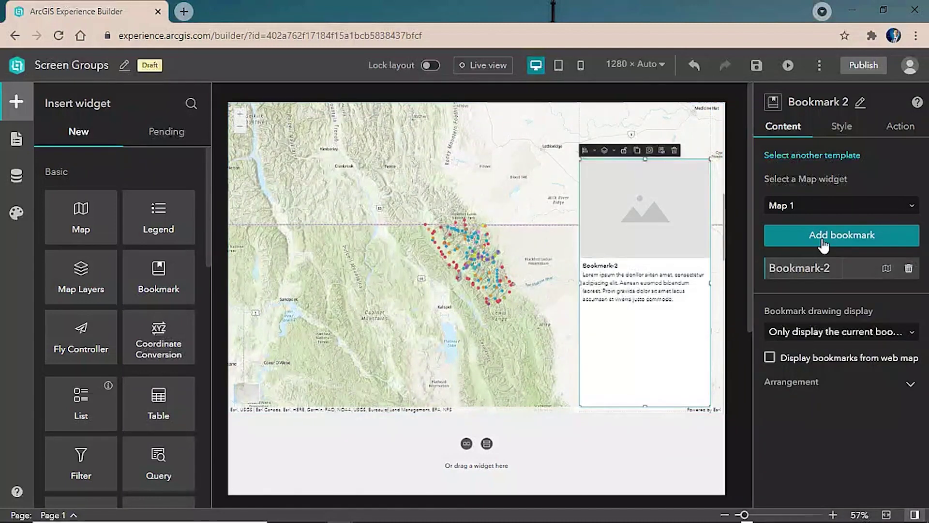
click(887, 270)
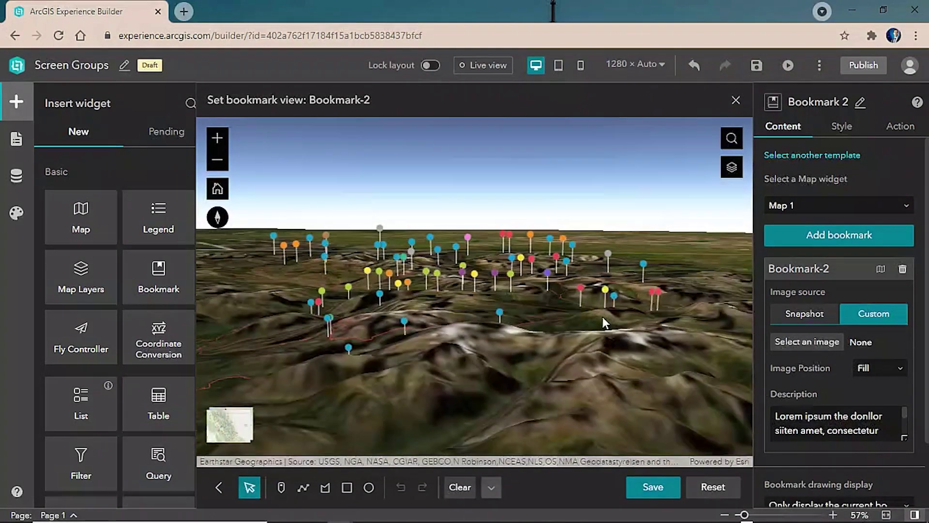
scroll(244, 320, down, 5)
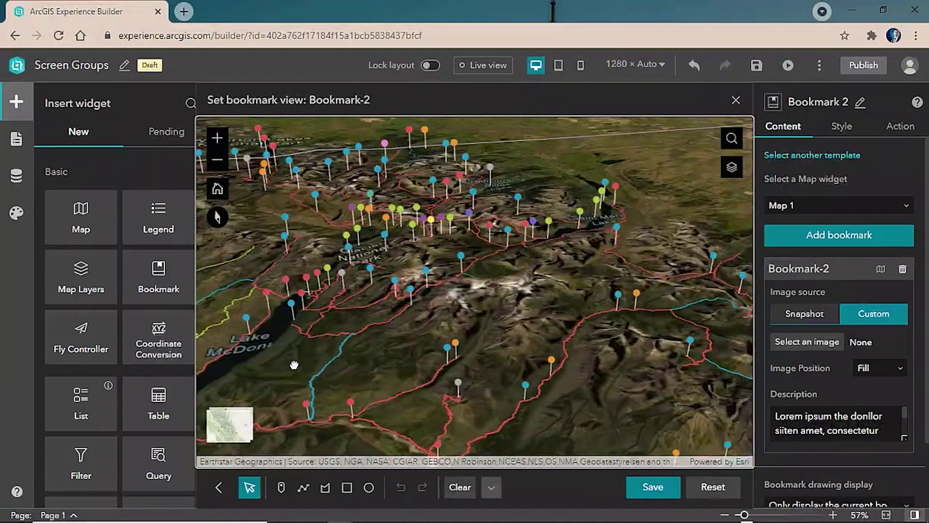
scroll(398, 291, up, 5)
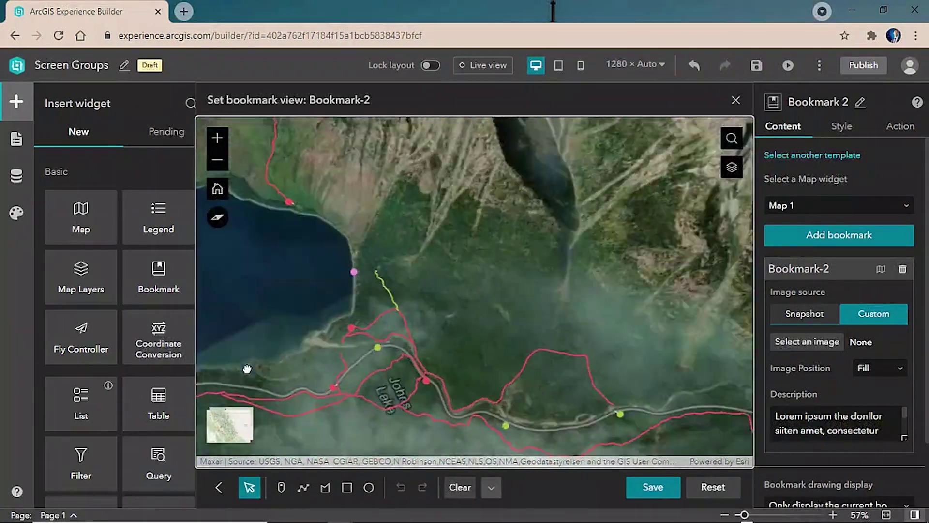
drag(247, 369, 283, 385)
right_click(150, 276)
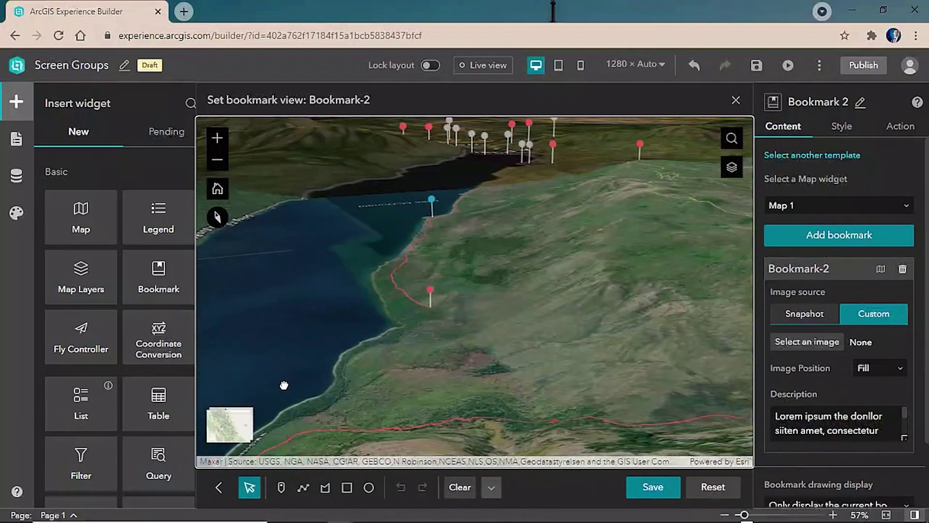
click(640, 490)
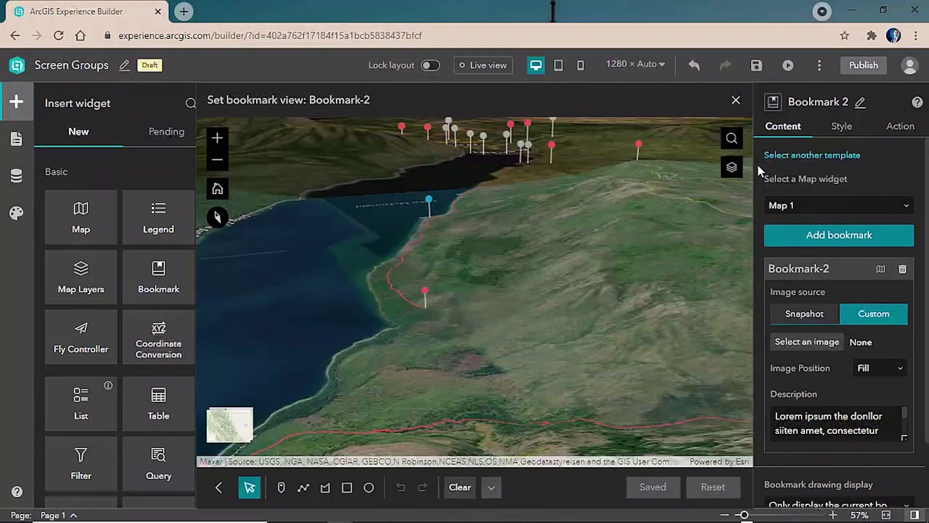
click(736, 104)
Step: Rename that bookmark 'Mountain Top', set its image source to Snapshot, and preview the page
click(794, 266)
double_click(794, 266)
text(Mountain Top)
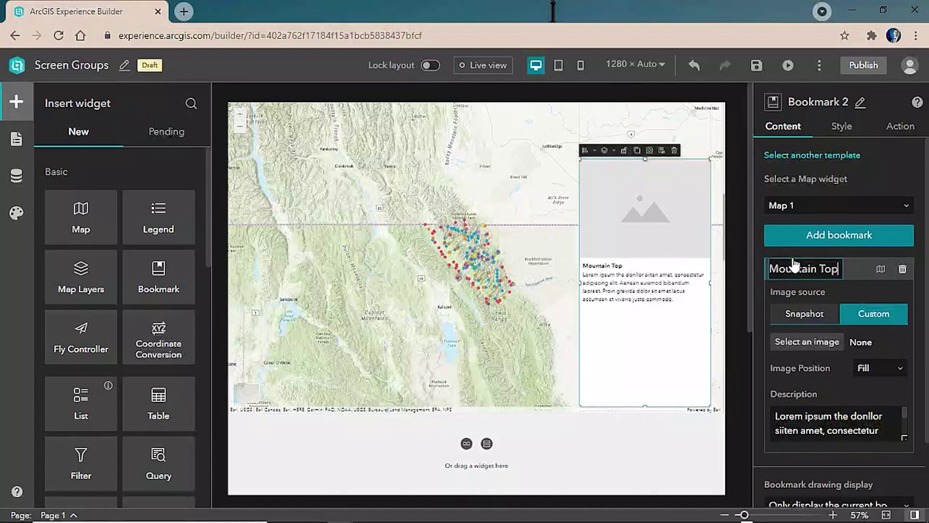
click(803, 315)
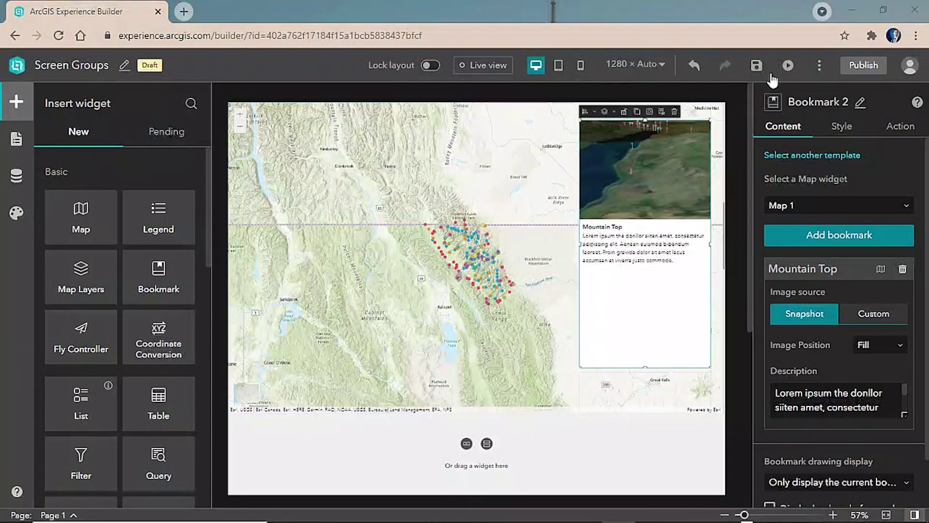
click(788, 65)
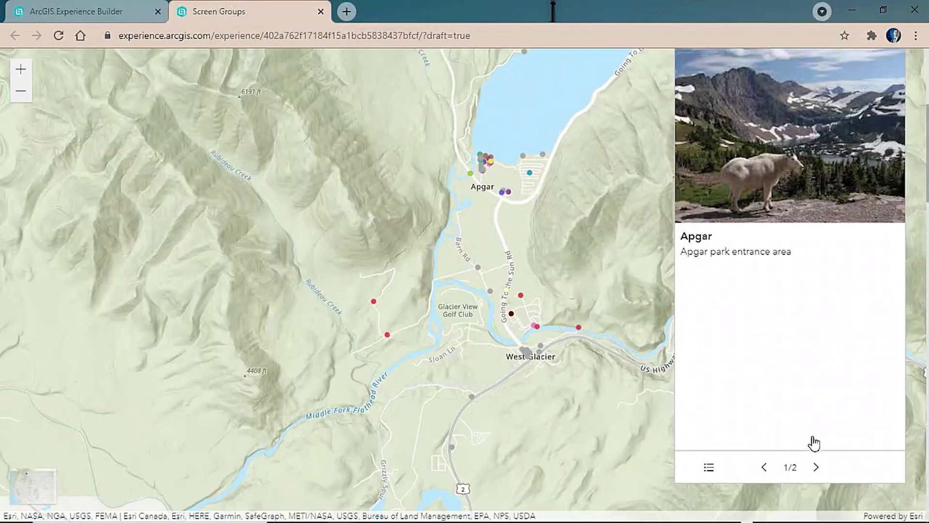
Step: Advance the preview's bookmark card from Apgar to Apgar 3D, 2 of 2
click(816, 469)
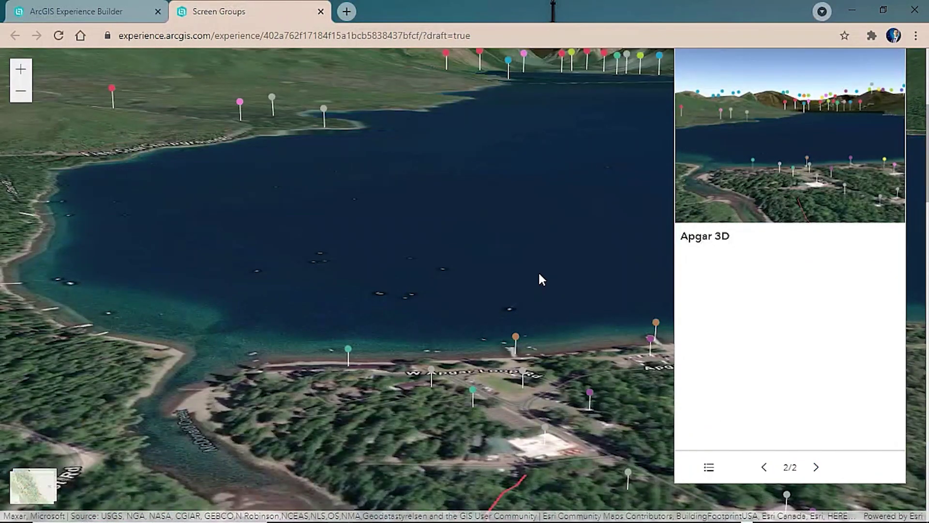
scroll(752, 214, down, 5)
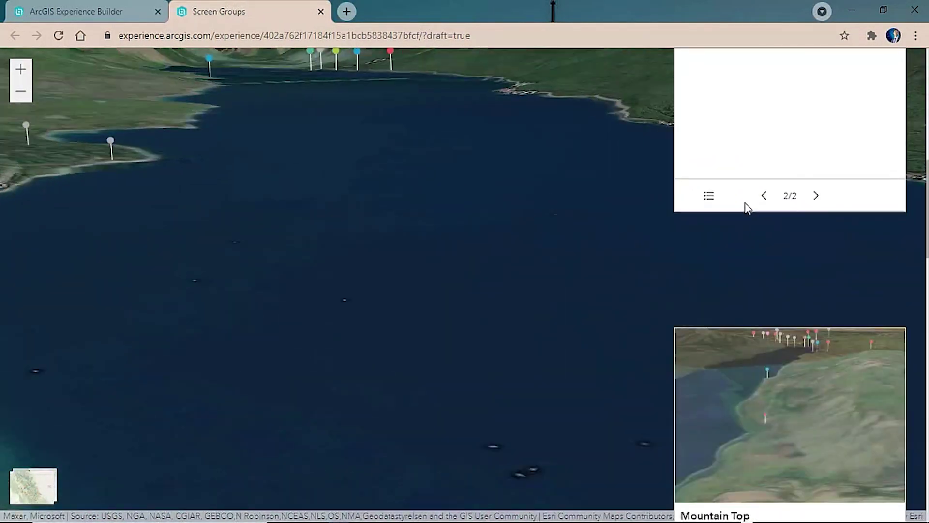